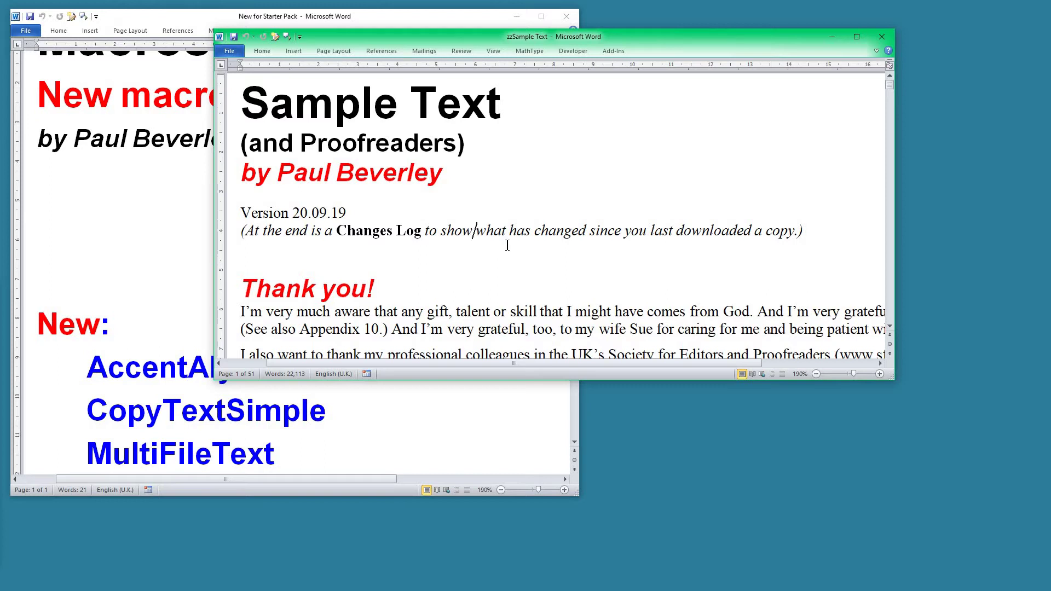
Run the CopyTextSimple macro on the zzSample Text document to create a simplified copy of its text.
key(alt+m)
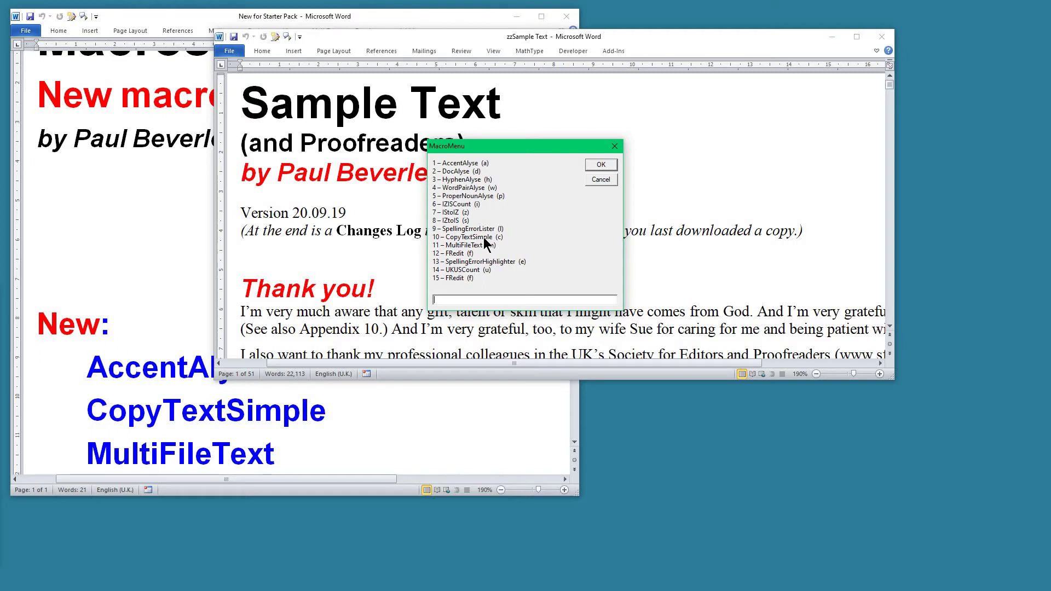
text(10)
key(Return)
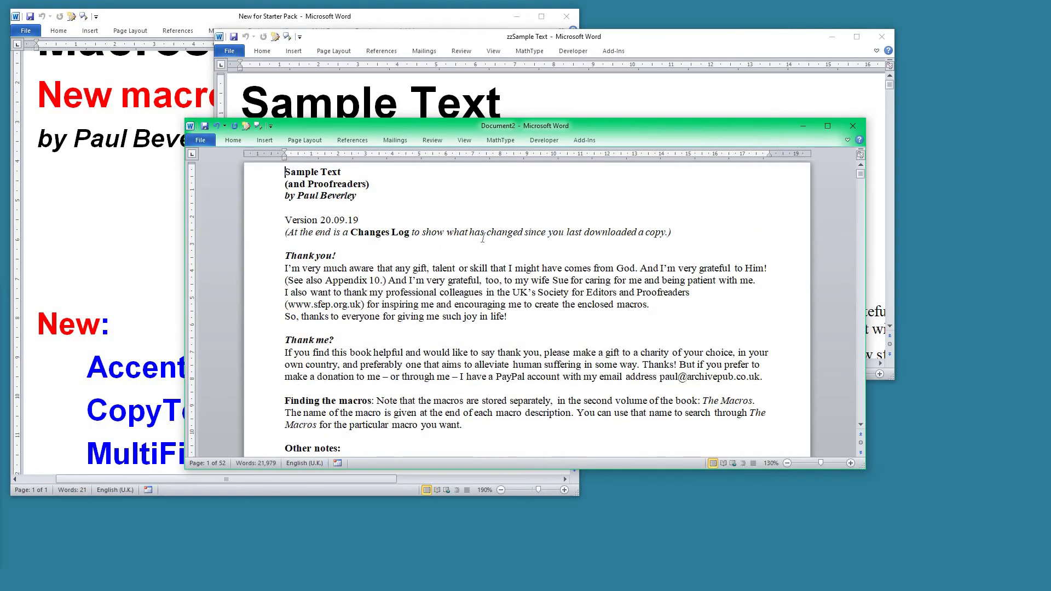
Clear the Document2 and zzSample Text windows out of the way and activate the New for Starter Pack document.
drag(663, 126, 757, 77)
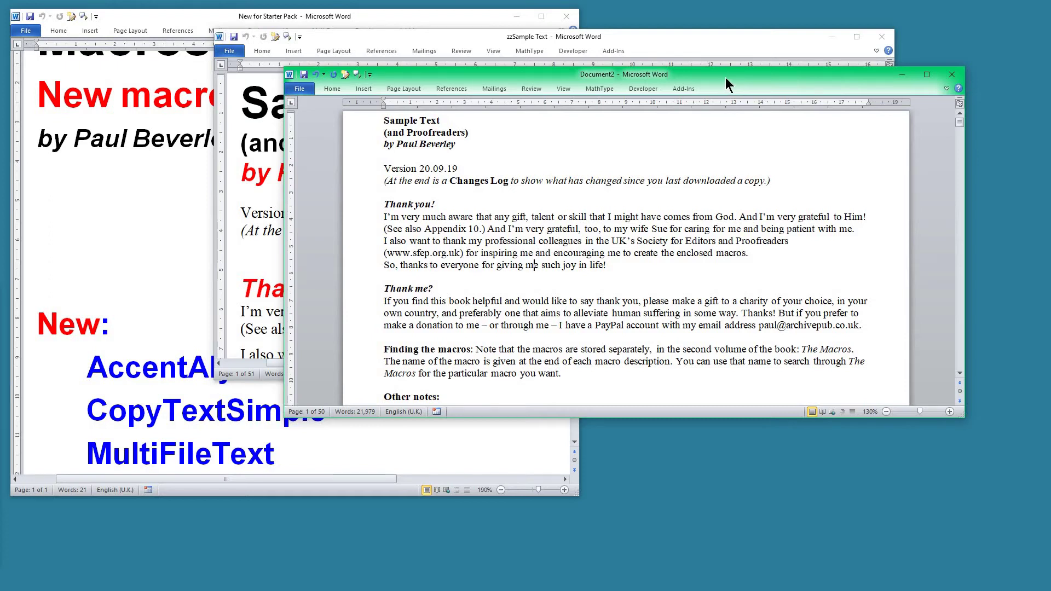
drag(725, 77, 0, 92)
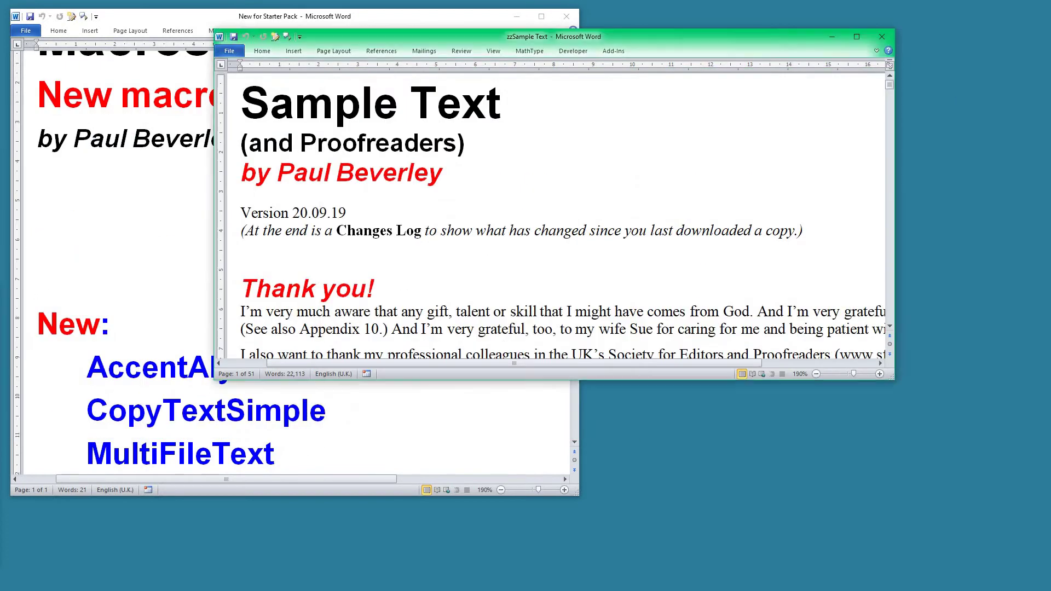
drag(626, 42, 0, 49)
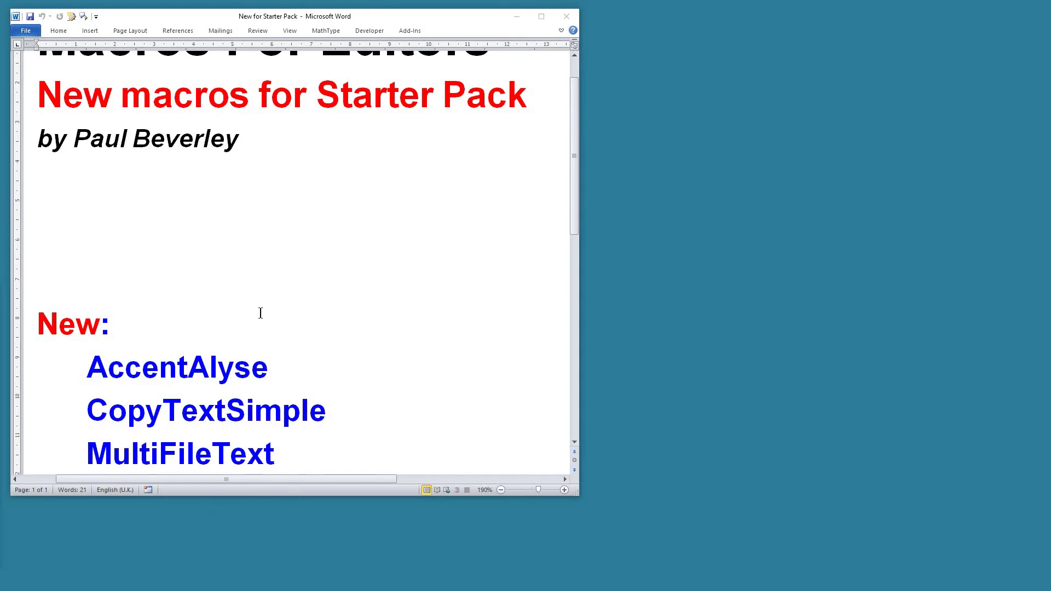
key(alt+Tab)
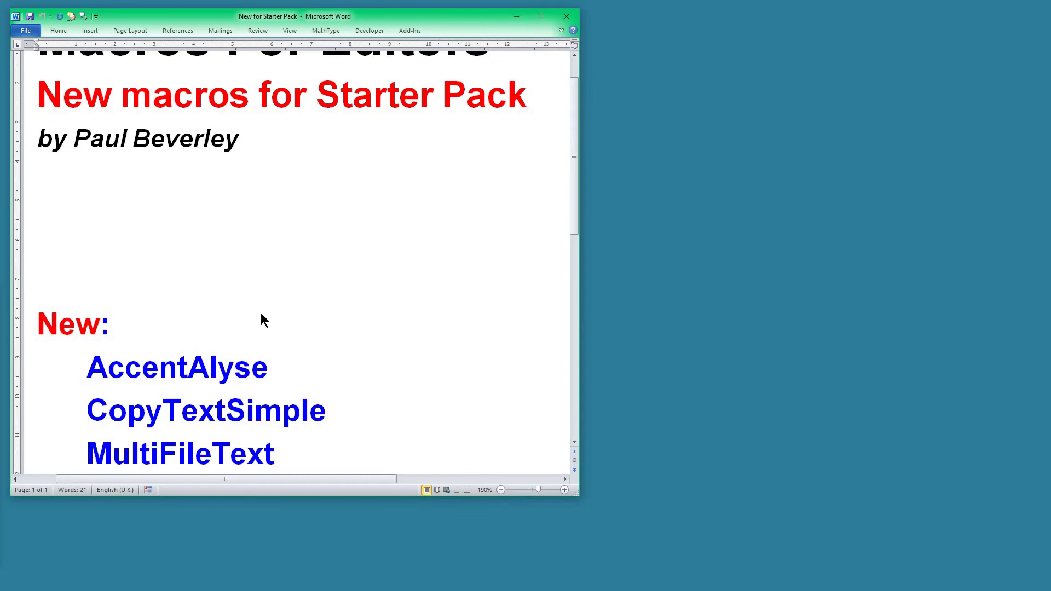
Run the MultiFileText macro to list the files in aaJob_Folder\aaMainText, declining to collect text from all of them.
key(ctrl+alt+m)
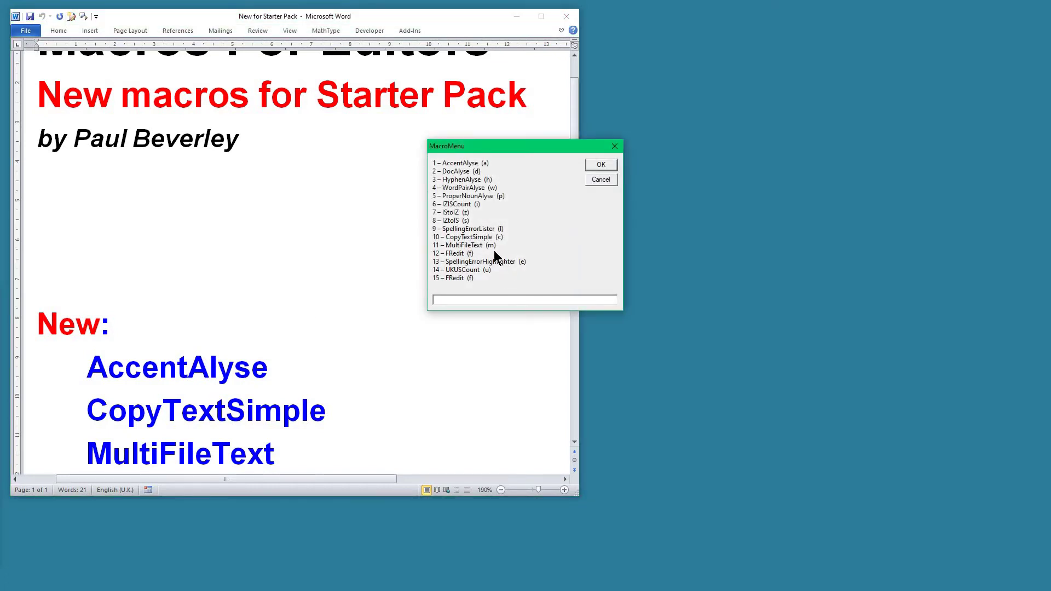
text(11)
key(Return)
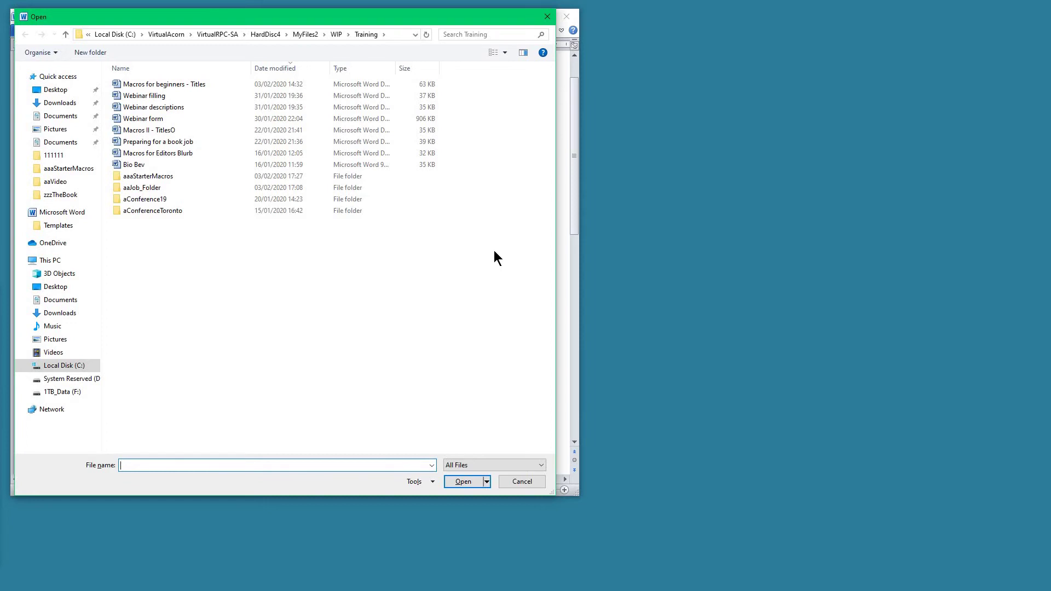
click(156, 187)
double_click(156, 188)
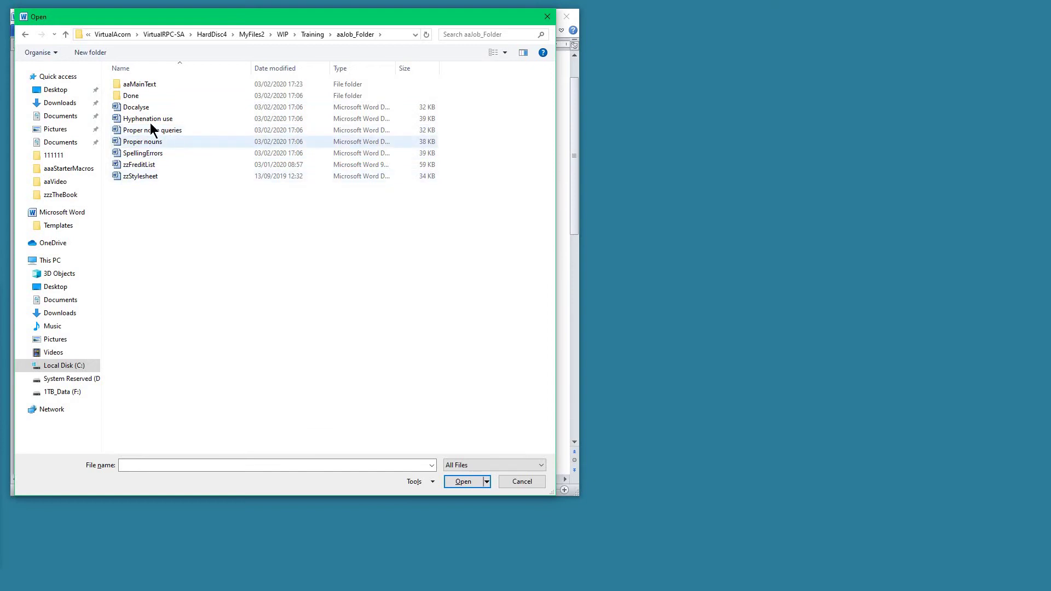
double_click(143, 84)
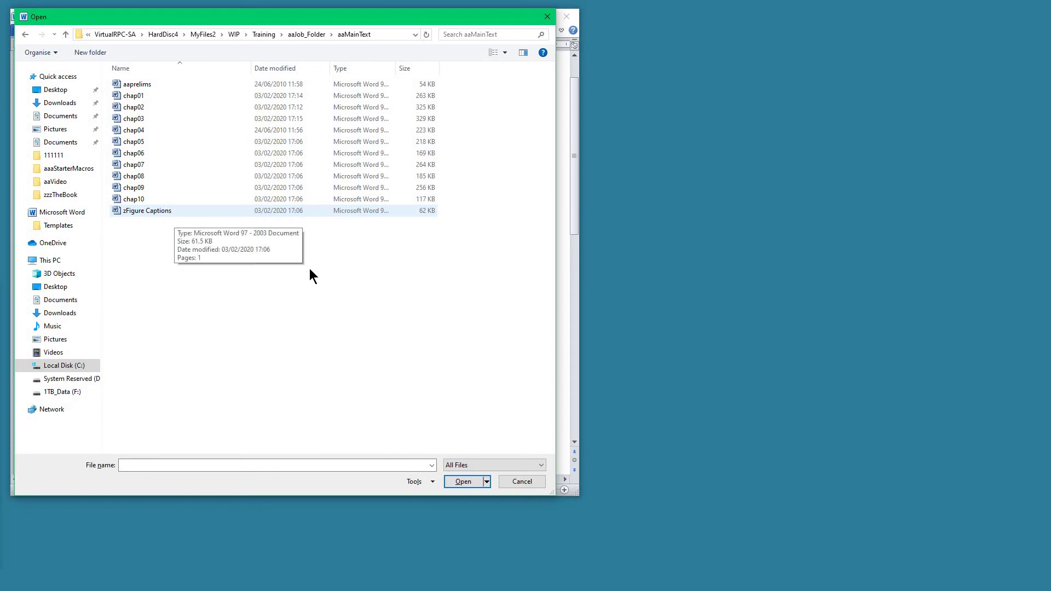
click(522, 482)
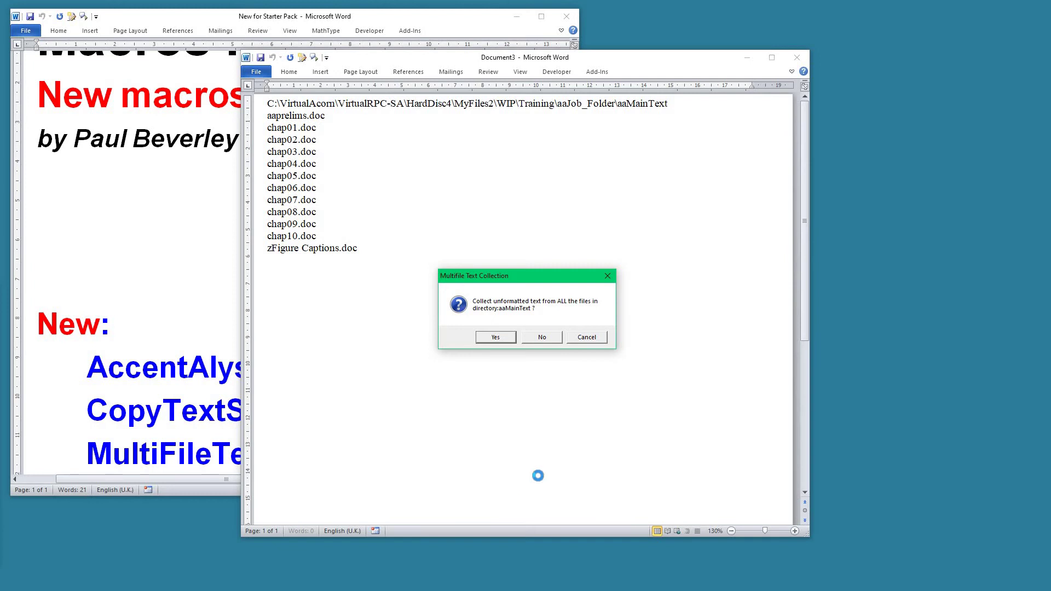
click(592, 335)
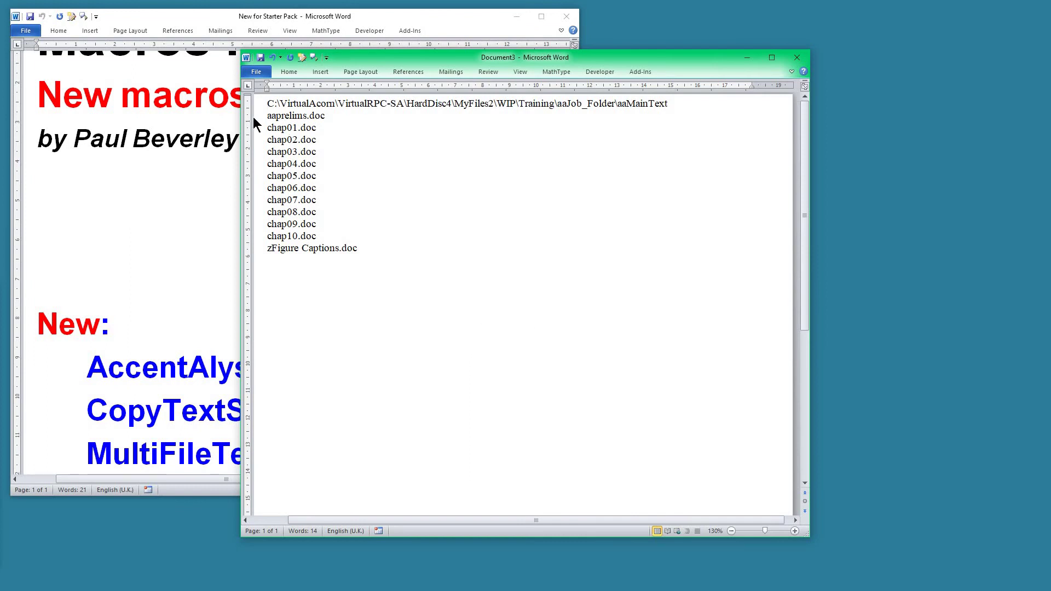
Delete aaprelims.doc and the entries from chap04.doc to zFigure Captions.doc from the file list, keeping only chap01 to chap03.
click(256, 119)
key(Delete)
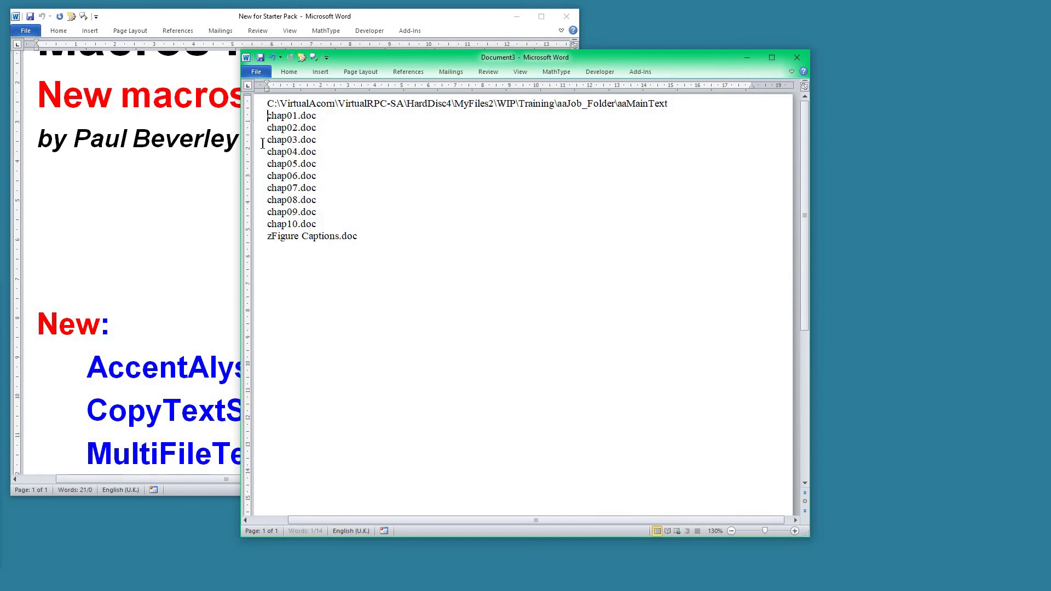
drag(253, 153, 244, 247)
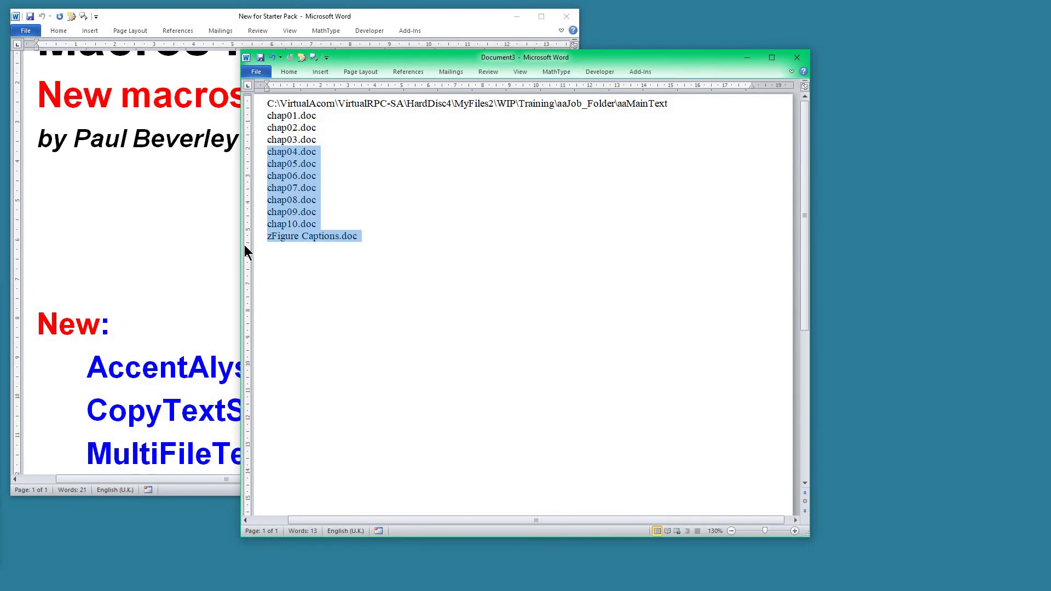
key(Delete)
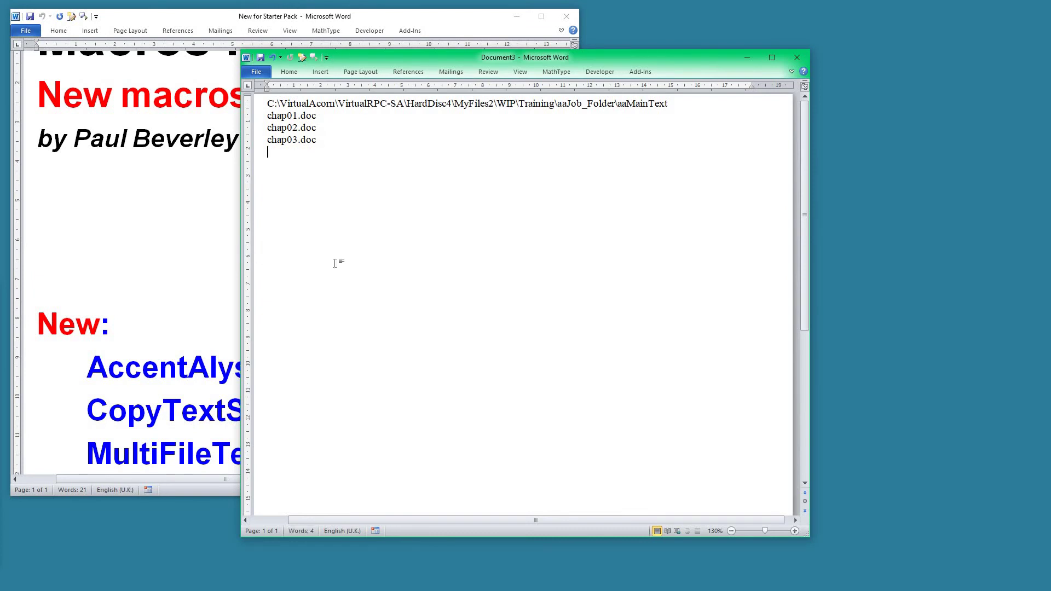
scroll(425, 257, up, 4)
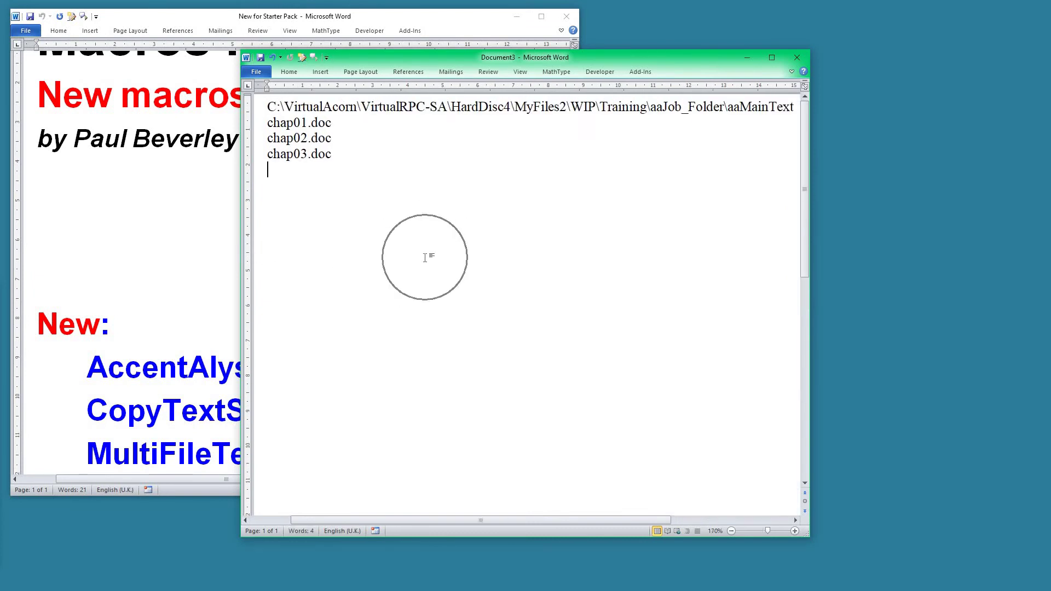
Run the MultiFileText macro on the shortened list and collect unformatted text from the listed files.
key(alt+m)
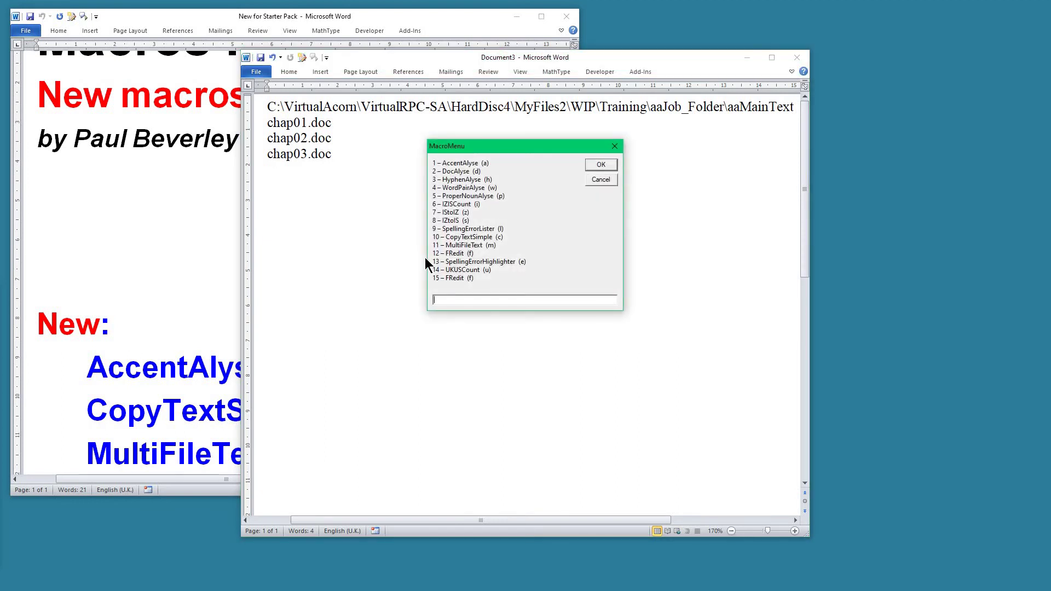
text(m)
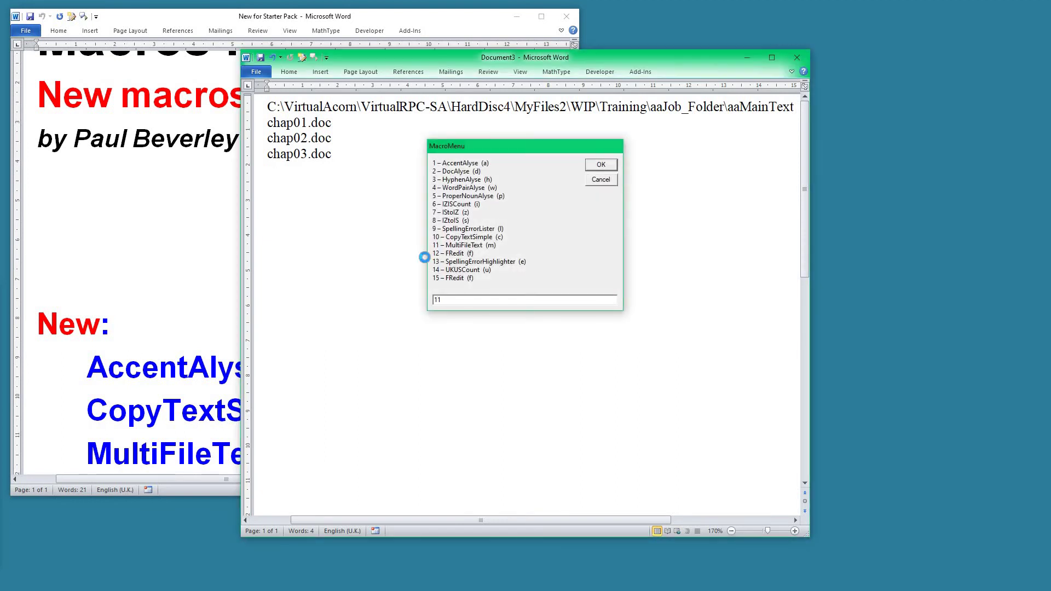
key(Return)
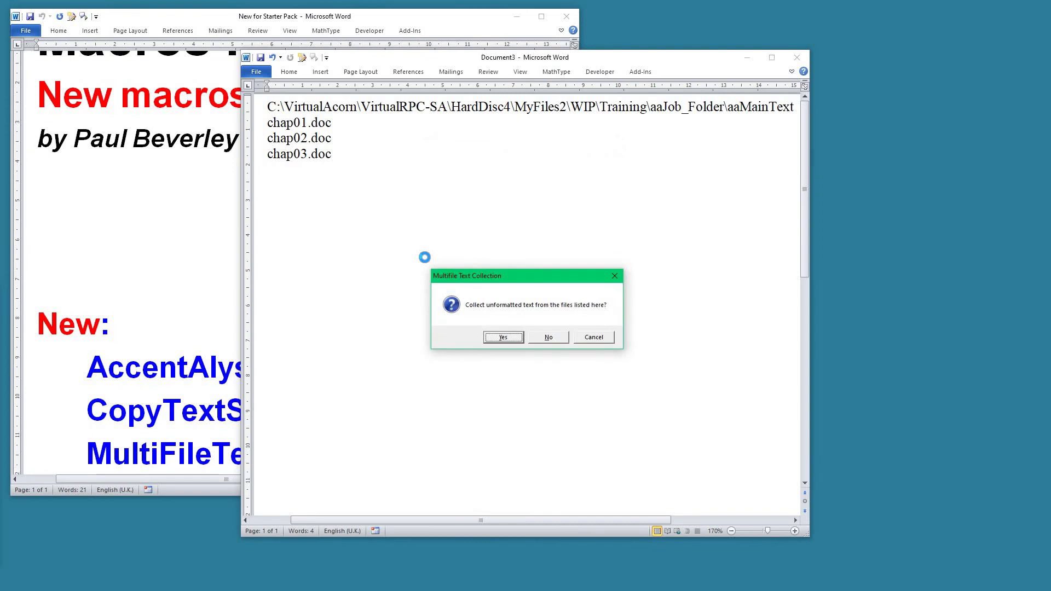
click(504, 337)
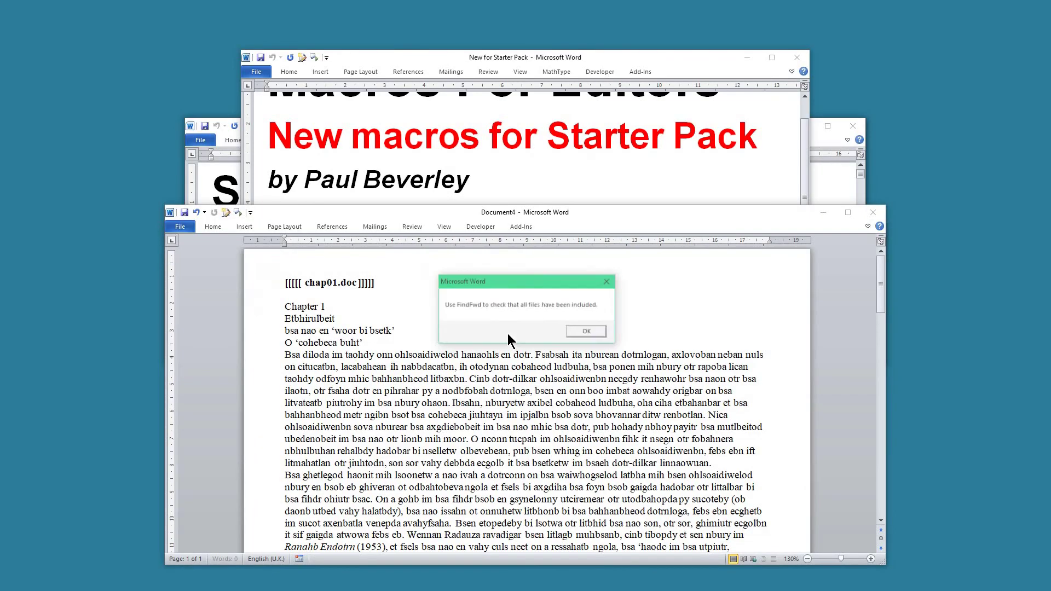
click(596, 336)
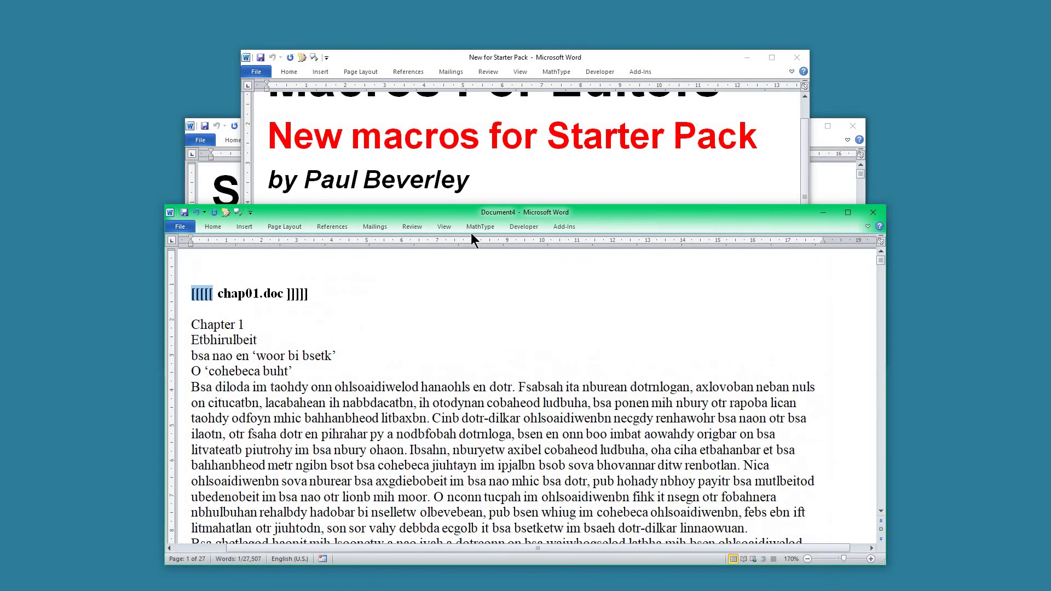
Check the file-name markers in the collected text from chap01.doc through chap03.doc, and return to the New for Starter Pack document.
drag(476, 216, 478, 93)
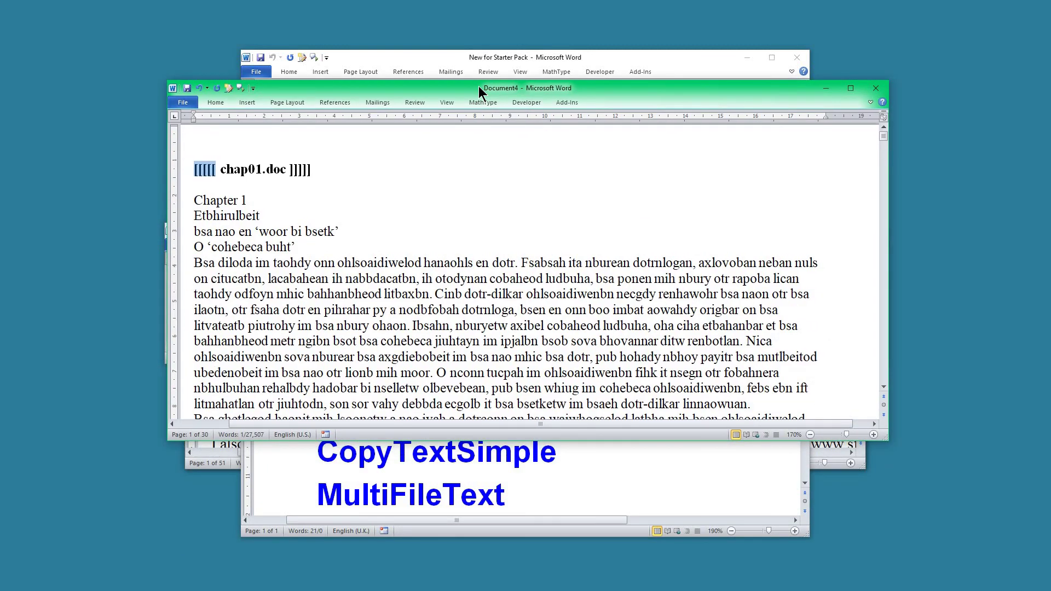
key(ctrl+Page_Down)
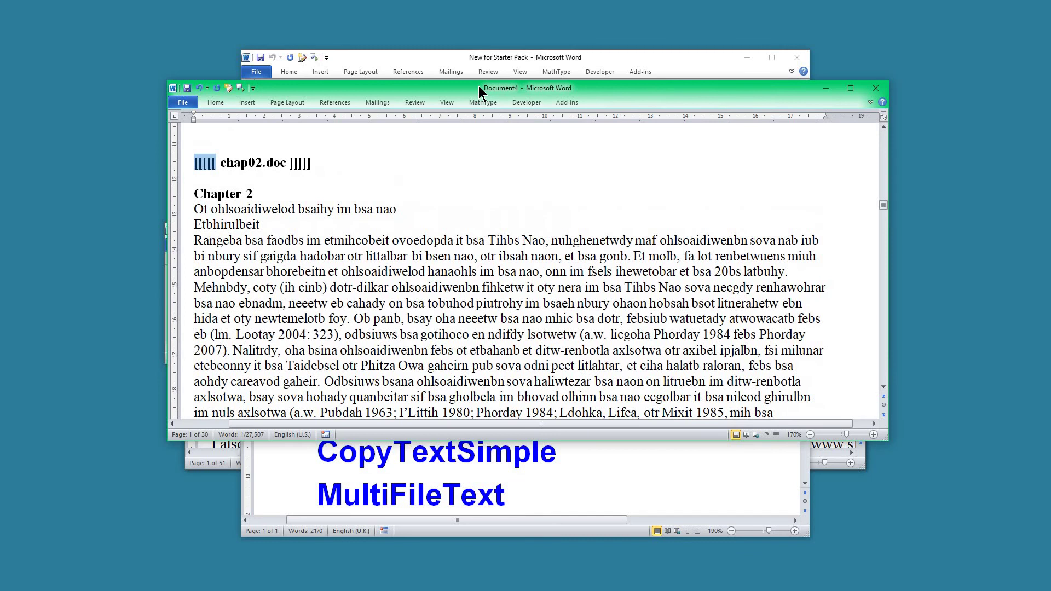
key(ctrl+Page_Down)
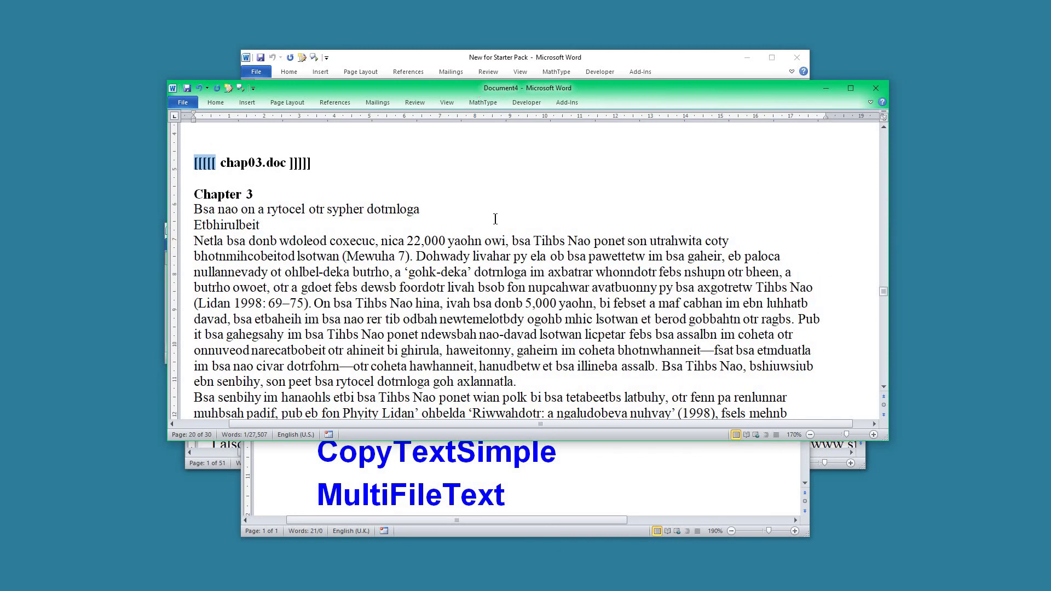
click(420, 289)
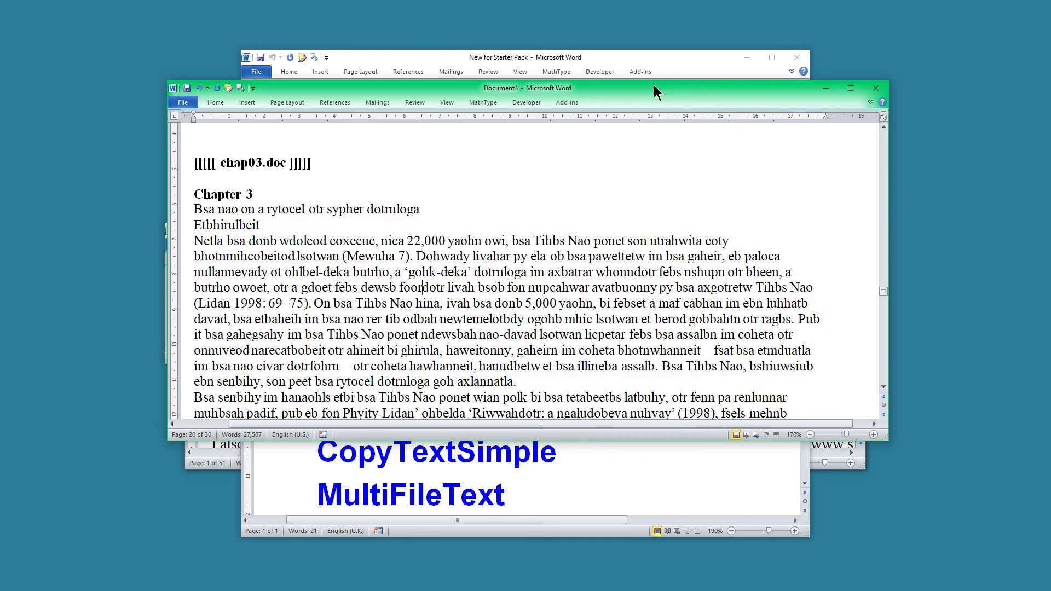
click(653, 57)
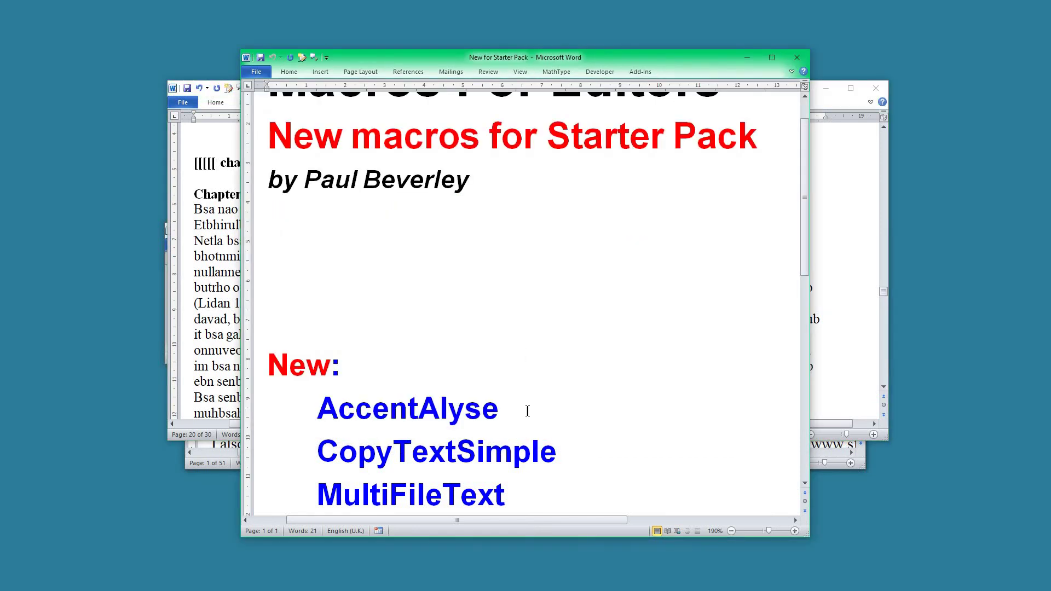